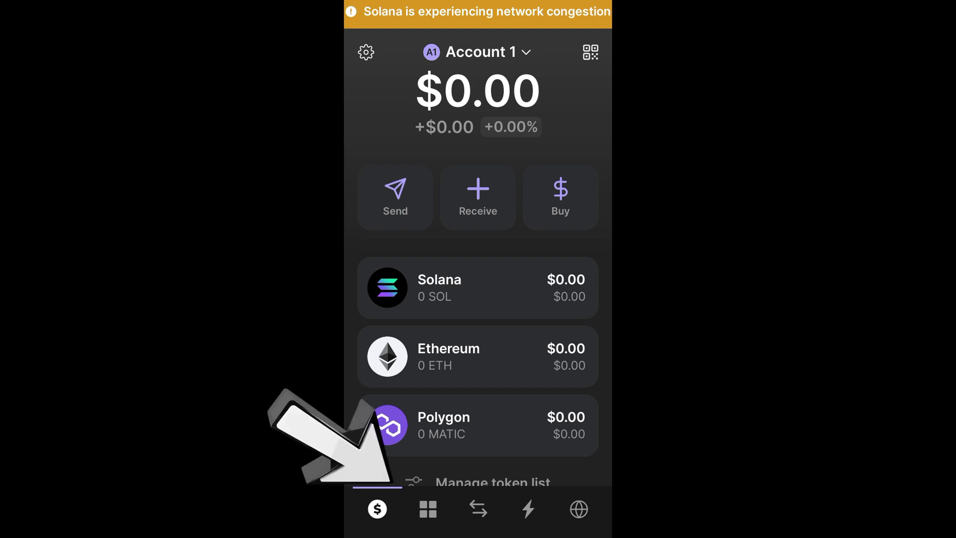
- Scroll the Phantom wallet home down until Manage token list is visible
scroll(478, 278, "down", 1)
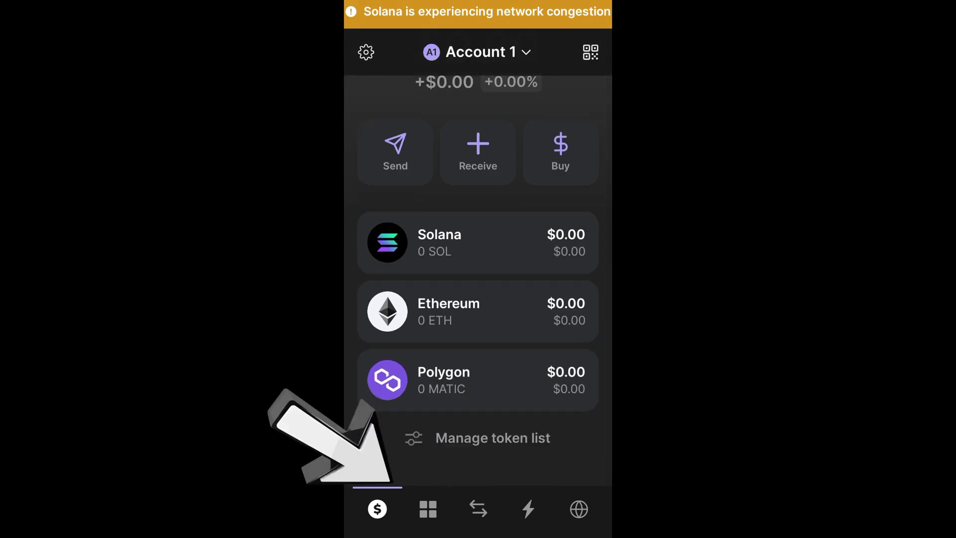
- Open Phantom's token list manager and take a screenshot of it
left_click(478, 437)
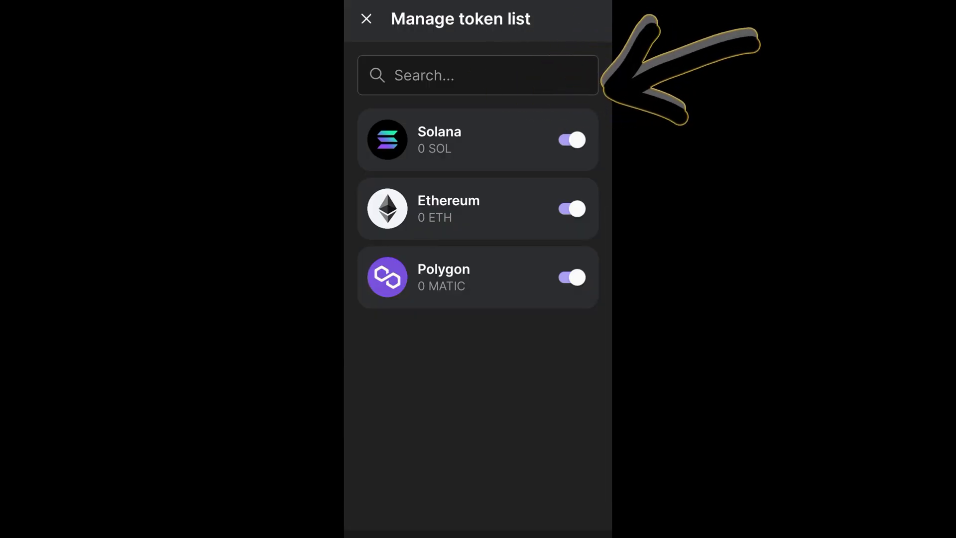
key("Print")
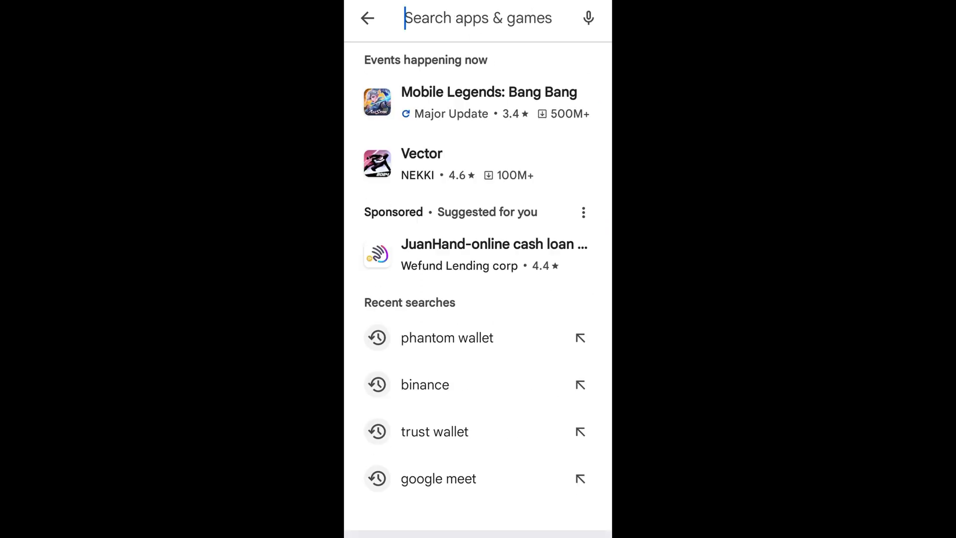
- Search the Play Store for 'kiwi bro' and install Kiwi Browser
type("kiwi br")
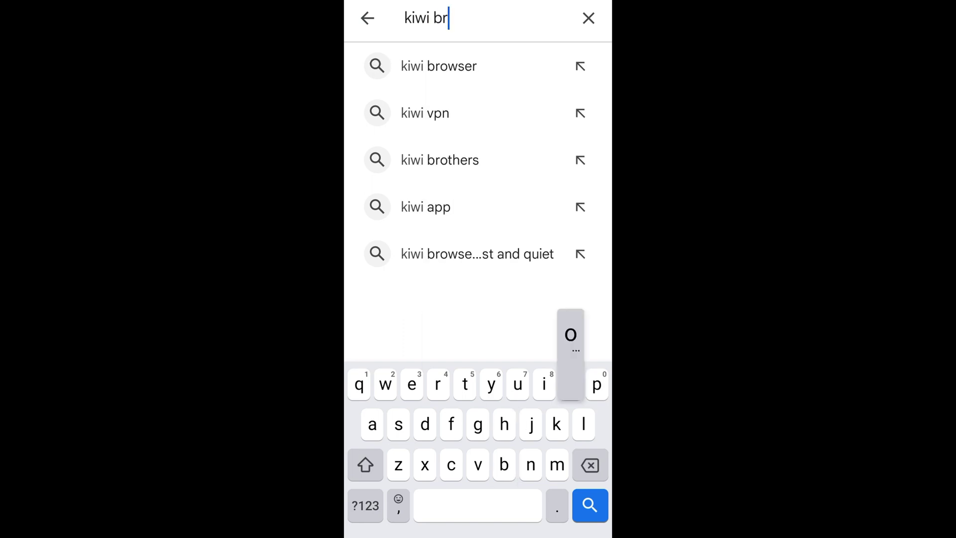
type("o")
left_click(438, 65)
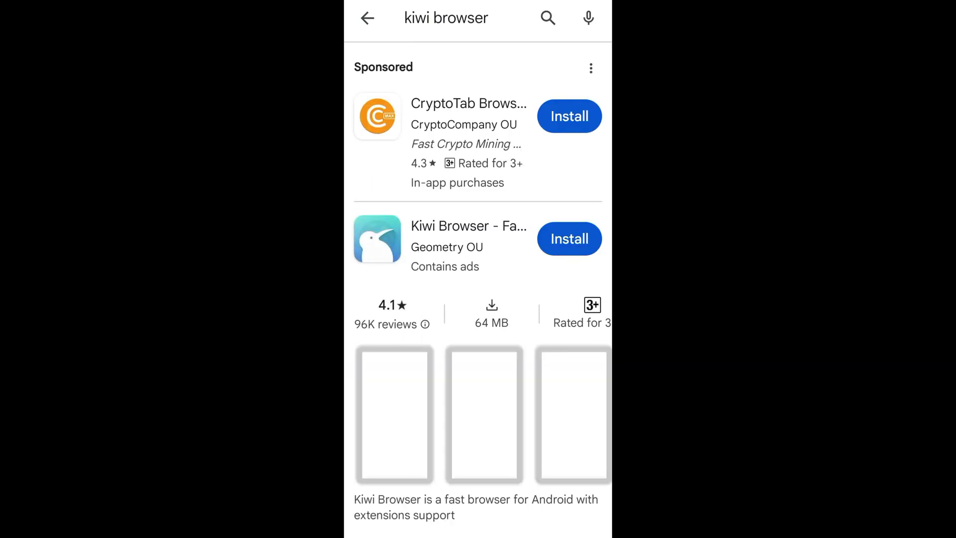
left_click(569, 238)
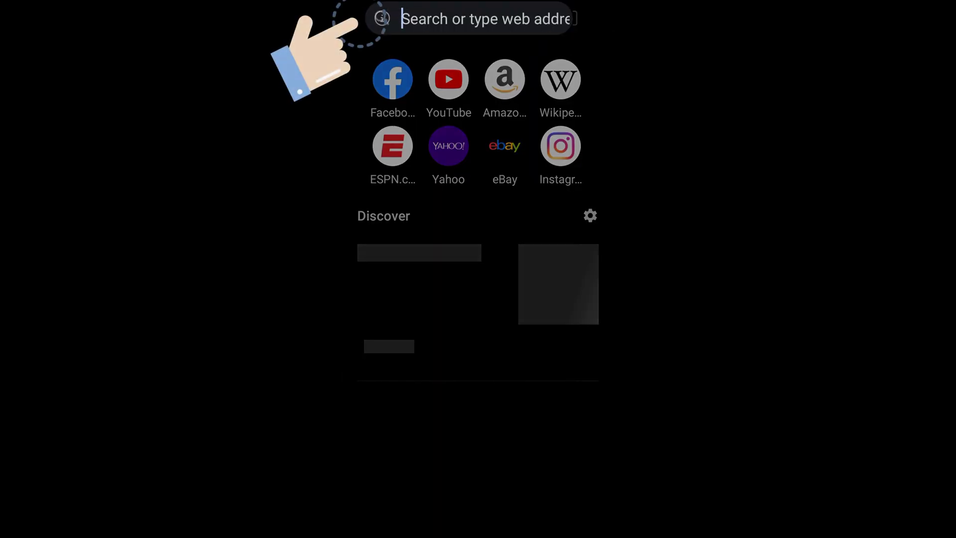
- Search 'phantom wallet' in Kiwi Browser and load phantom.app
left_click(393, 18)
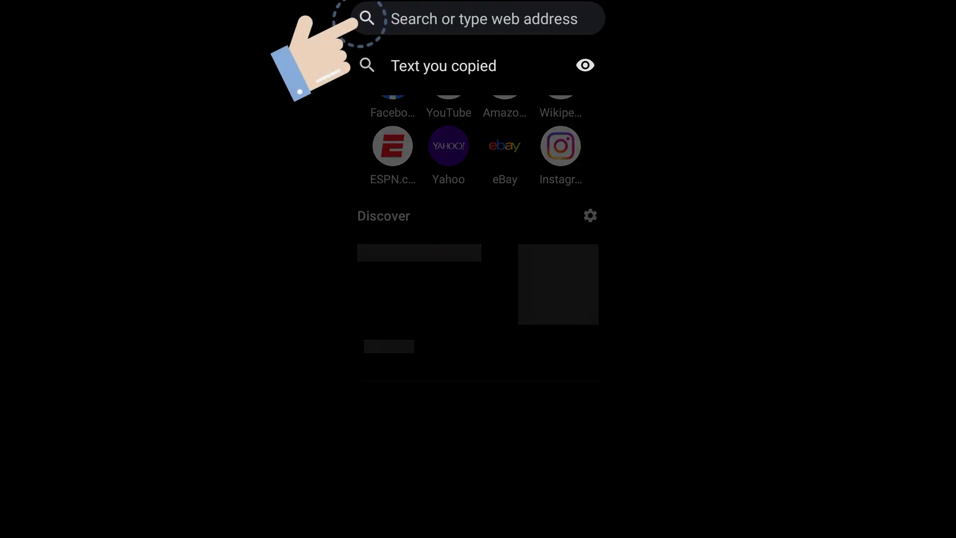
type("phantom")
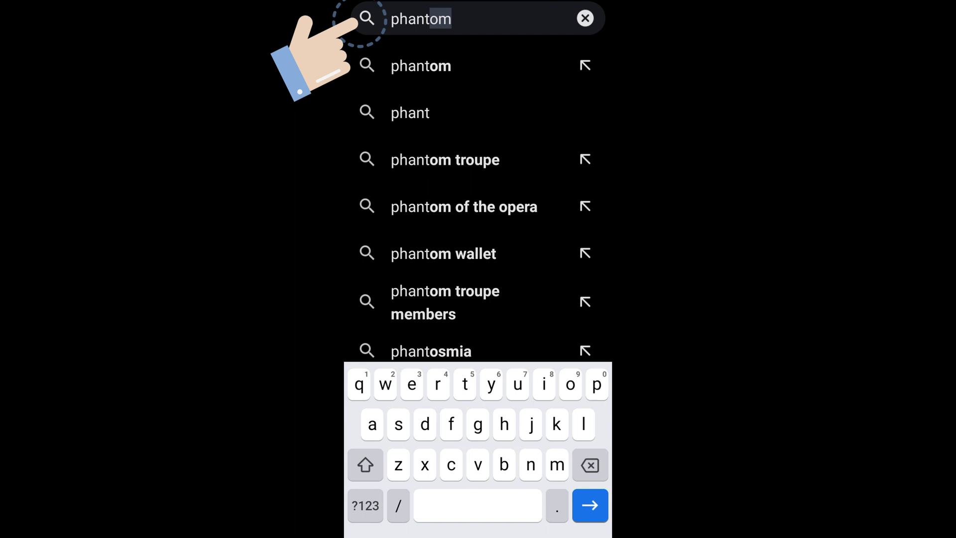
type(" wallet")
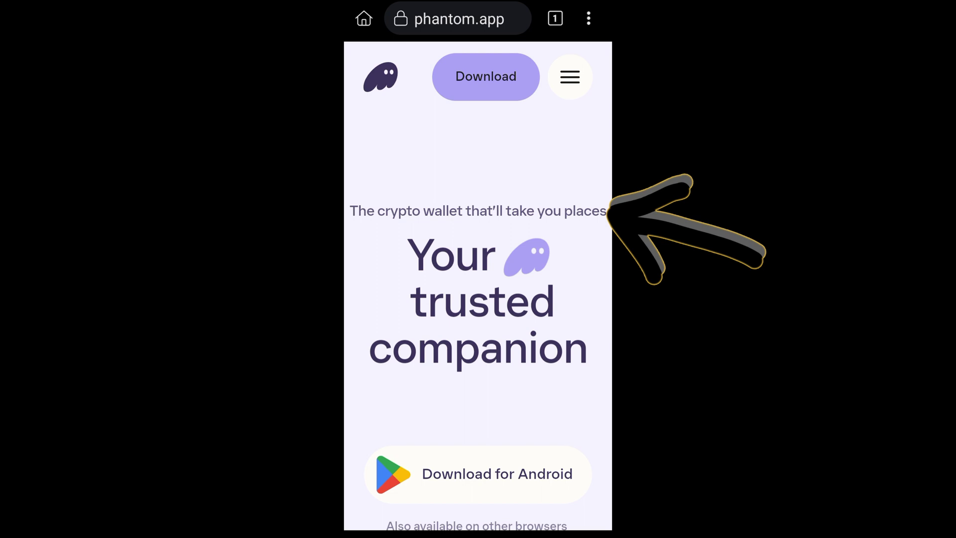
scroll(477, 268, "down", 1)
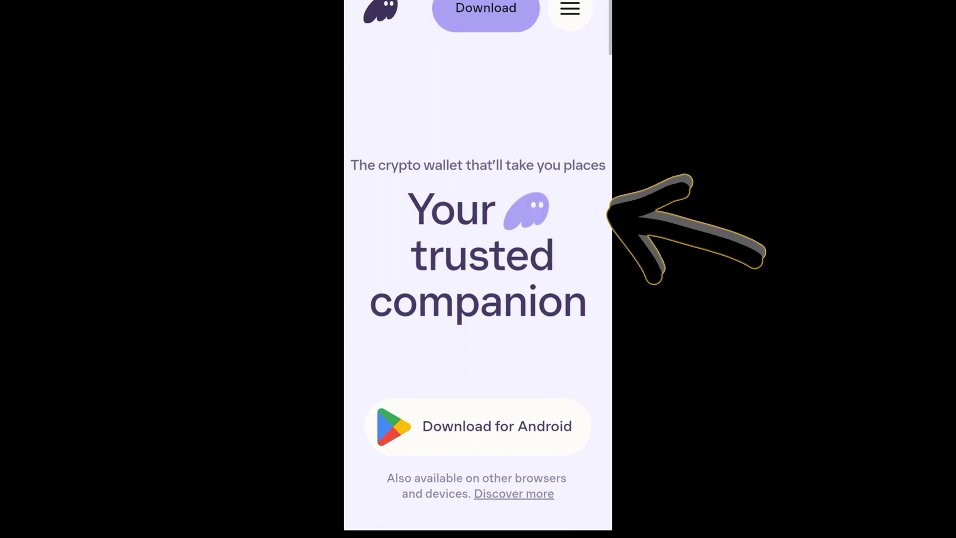
scroll(477, 269, "down", 1)
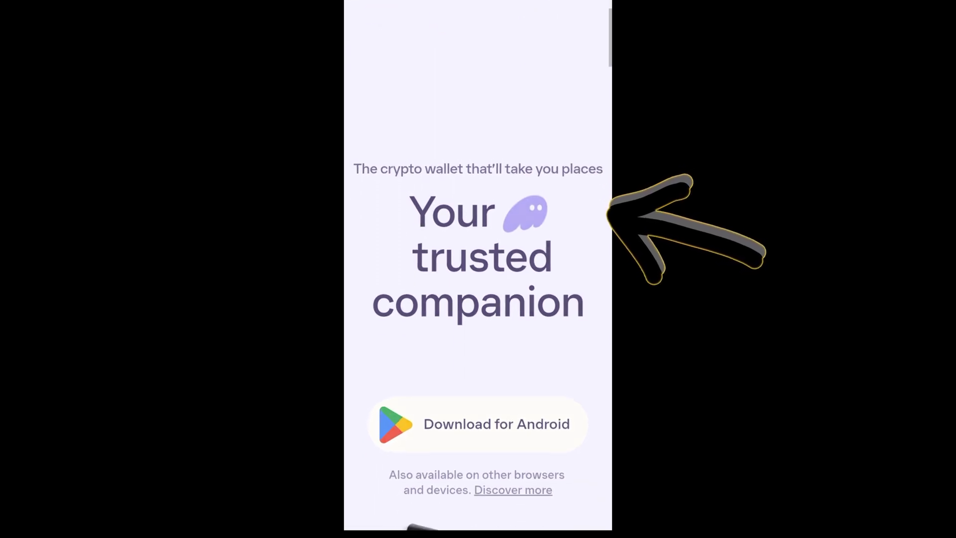
left_click_drag(478, 2, 478, 299)
left_click_drag(478, 448, 478, 99)
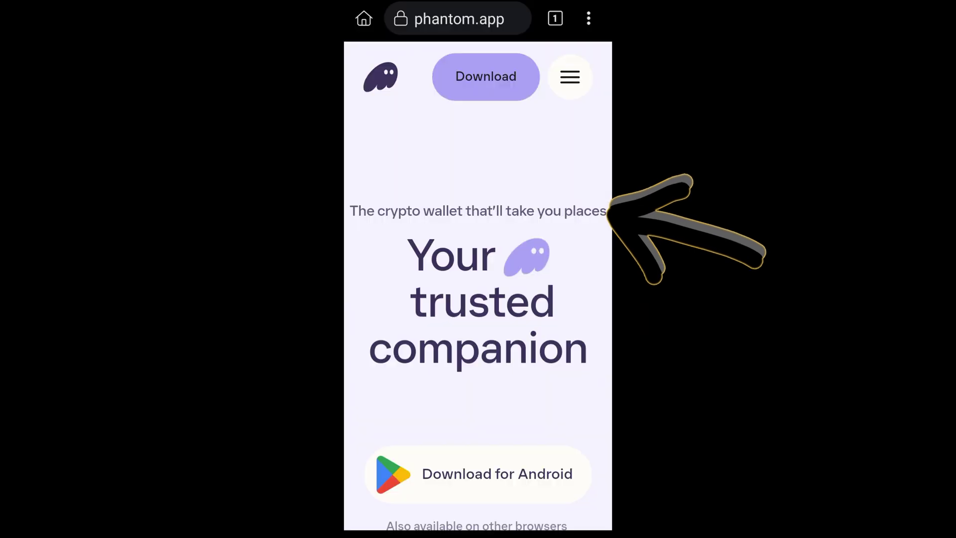
left_click(588, 18)
scroll(497, 268, "down", 5)
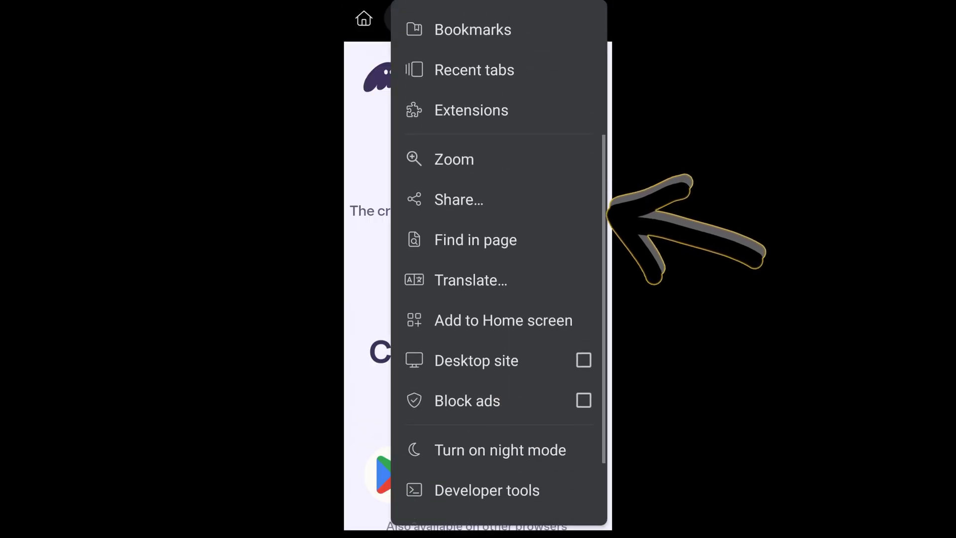
- Go to the Chrome Web Store extensions section with Desktop site enabled
left_click(471, 78)
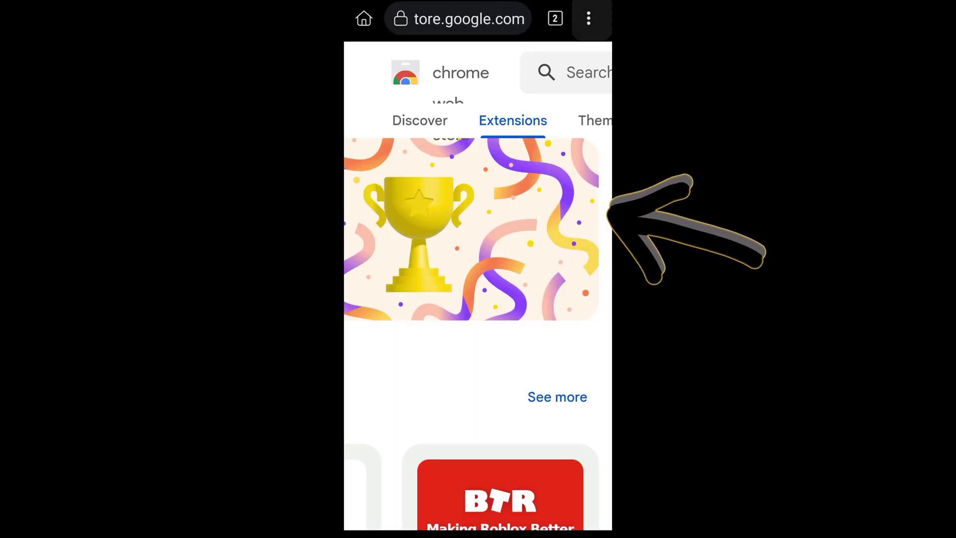
left_click(588, 18)
scroll(498, 269, "down", 5)
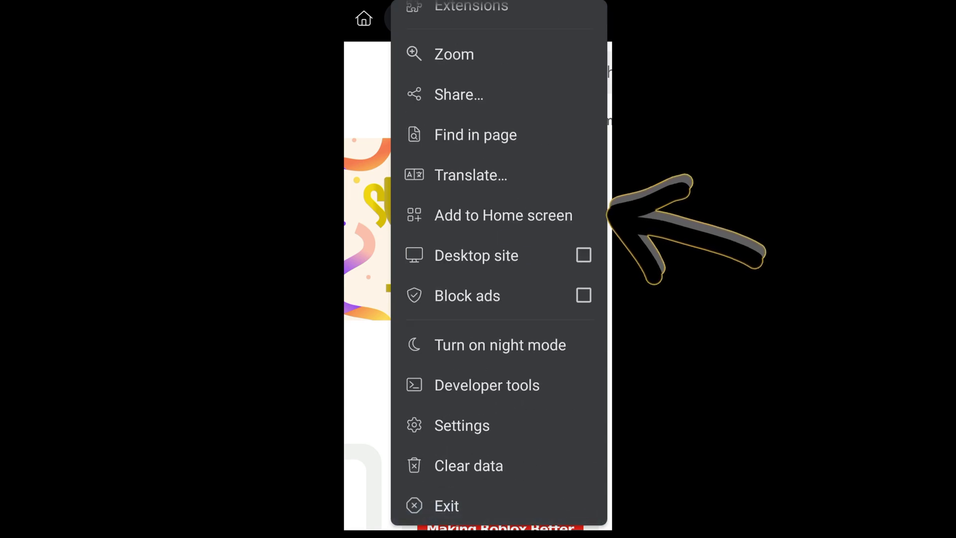
left_click(476, 255)
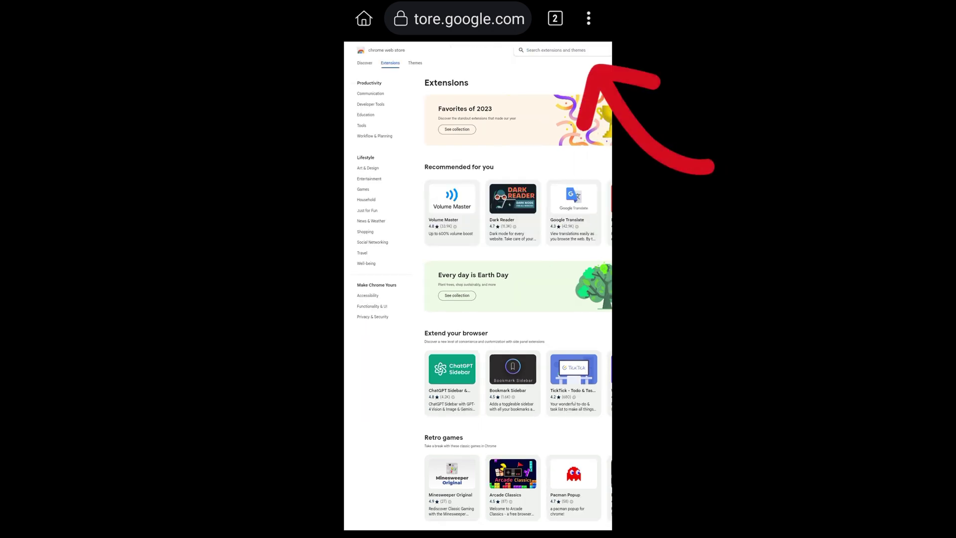
- Search the store for 'phantom' and add the Phantom extension, accepting its permissions
left_click(365, 62)
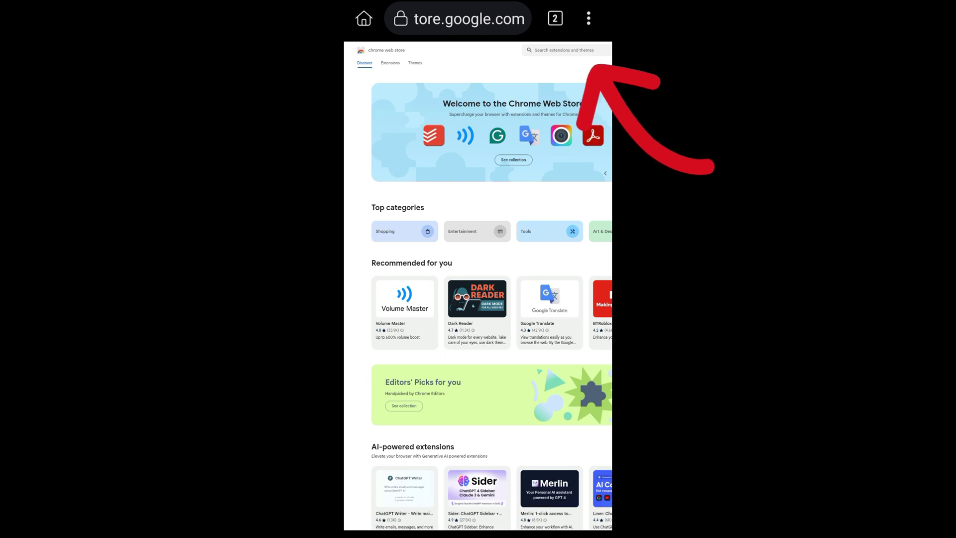
left_click(565, 50)
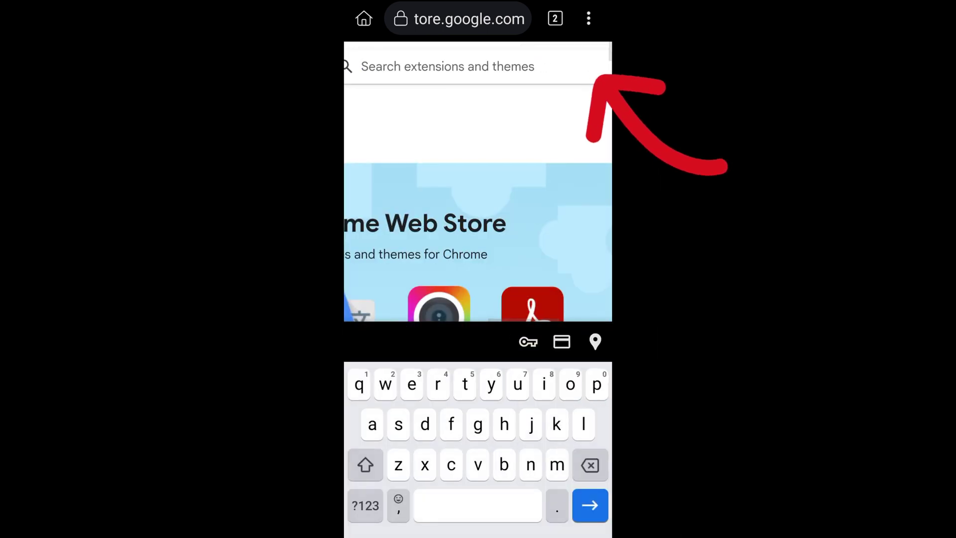
type("phan")
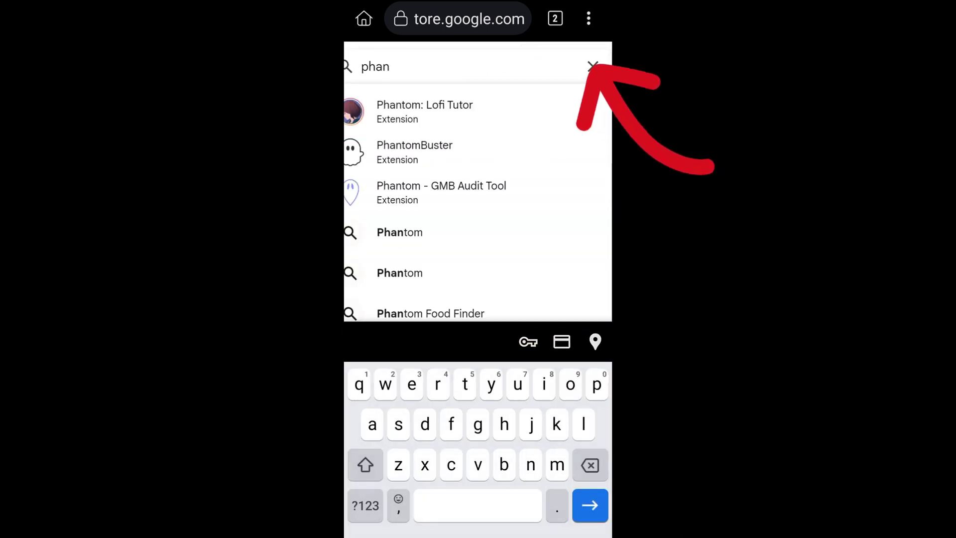
type("t")
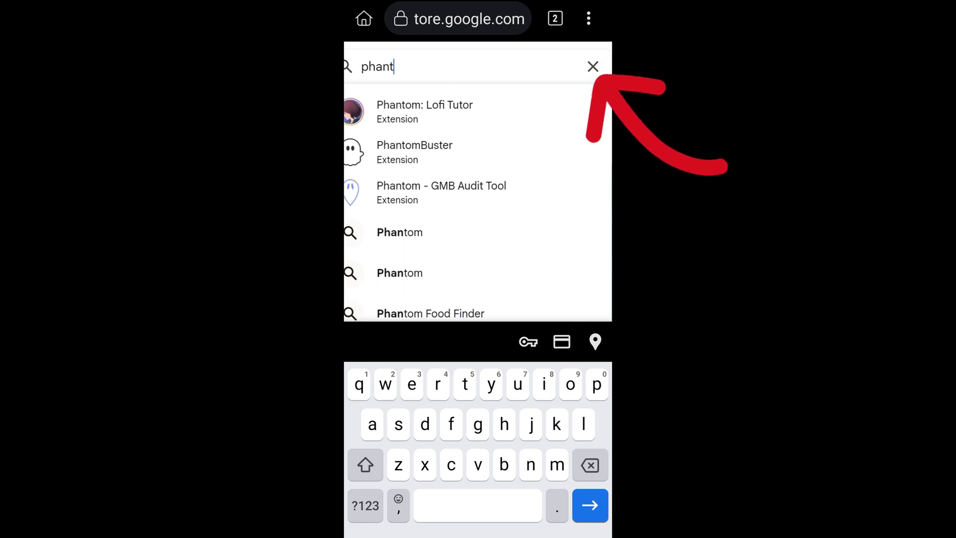
type("om")
key("Return")
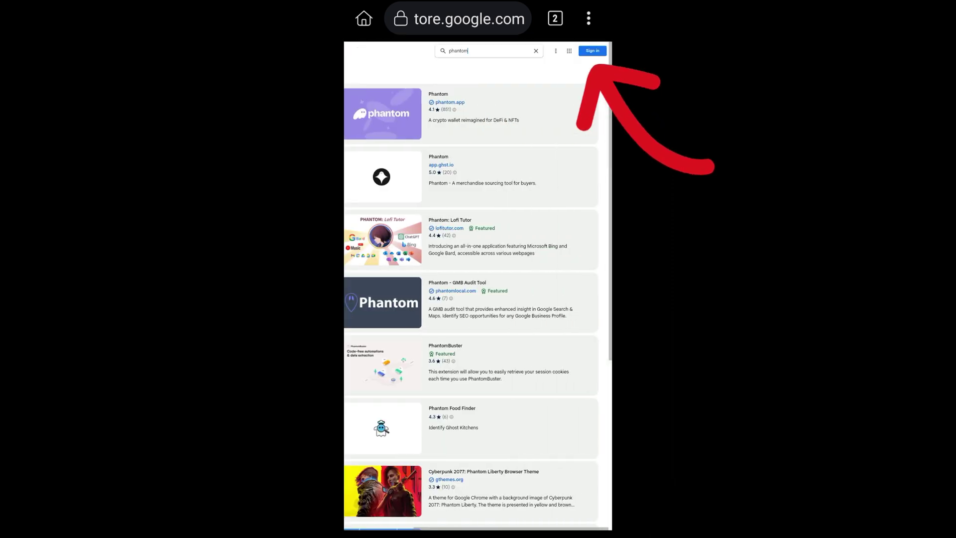
left_click(473, 114)
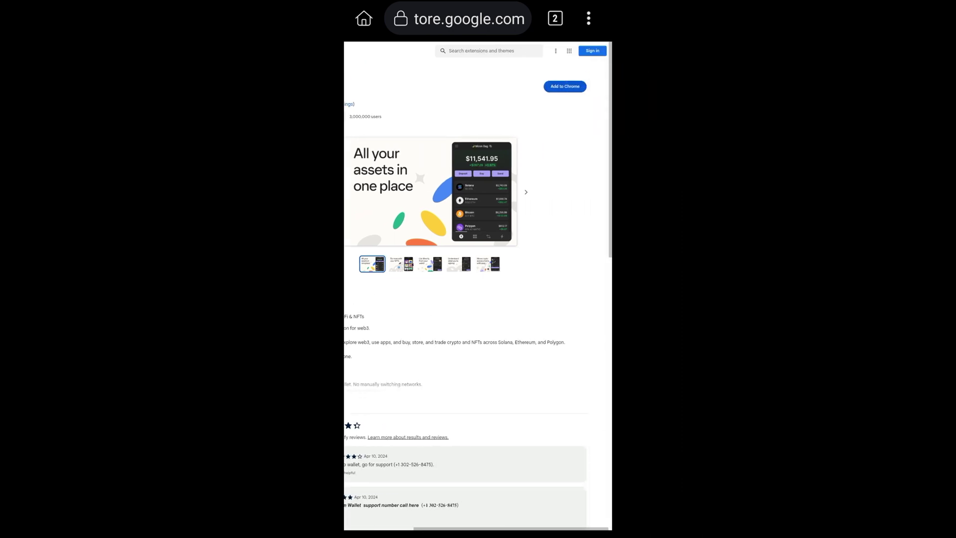
left_click(564, 86)
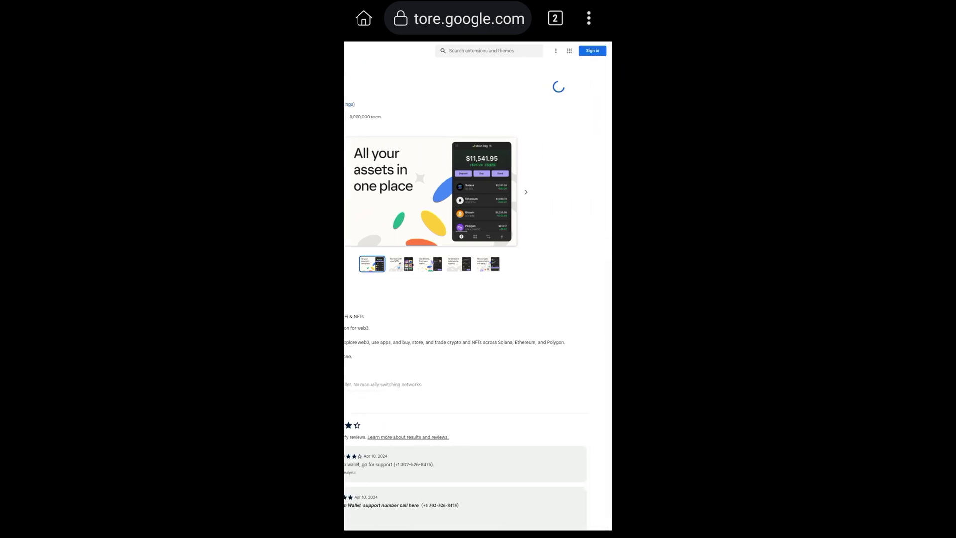
left_click(561, 444)
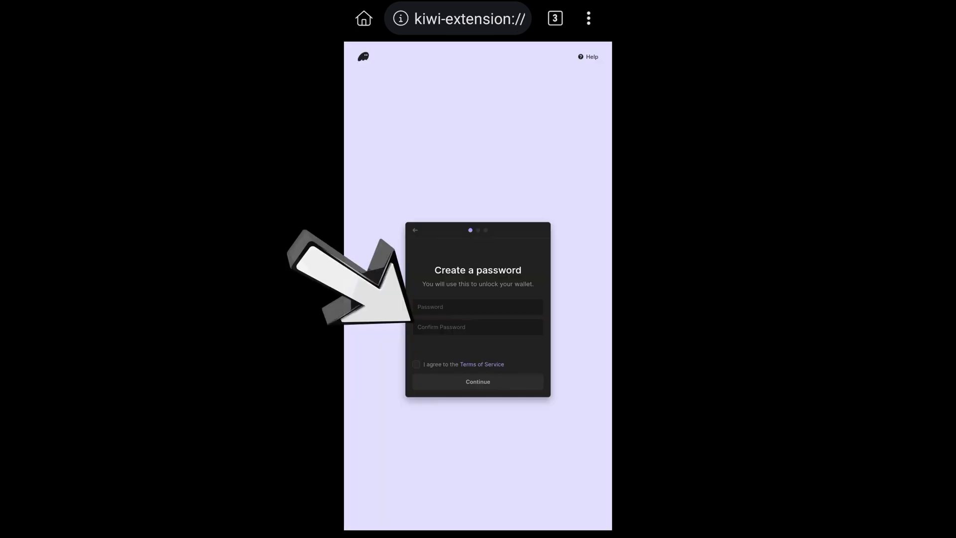
left_click(478, 307)
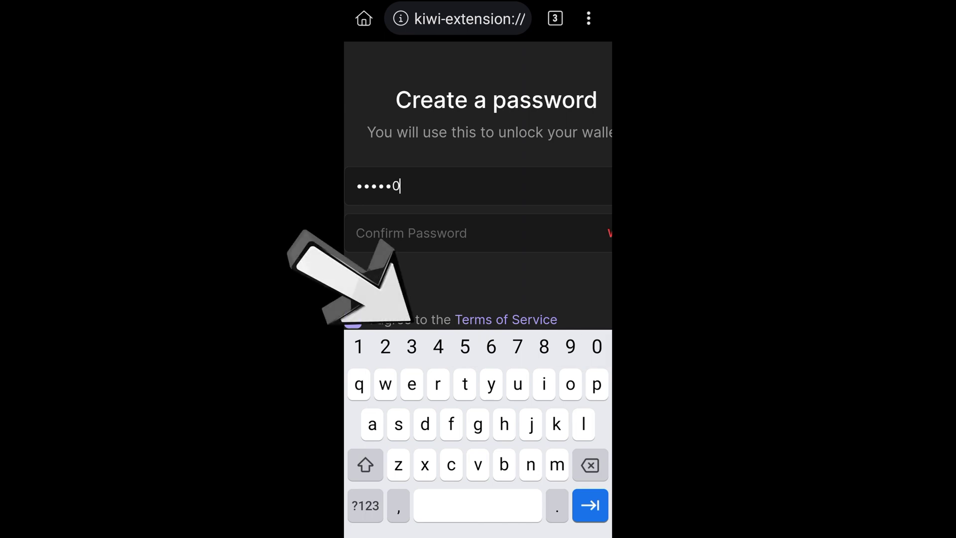
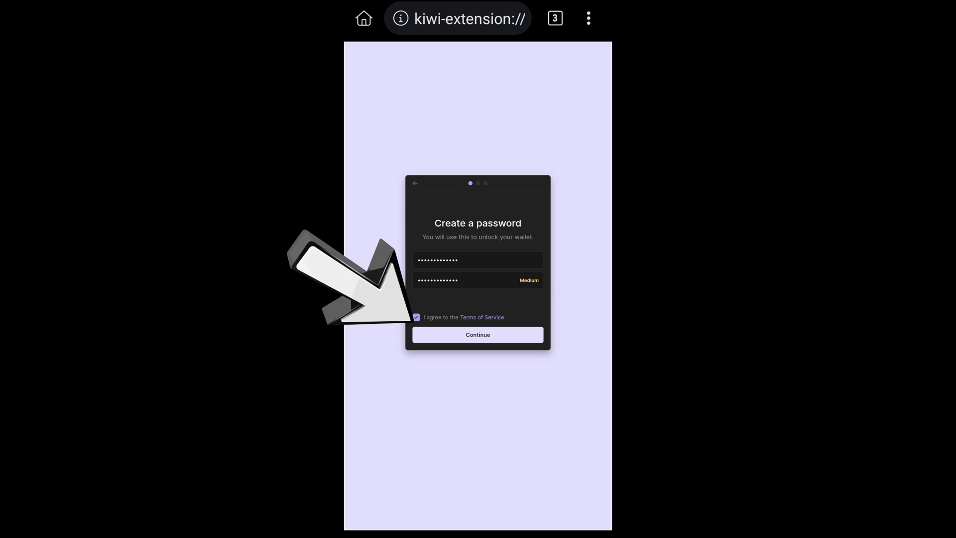
left_click(478, 335)
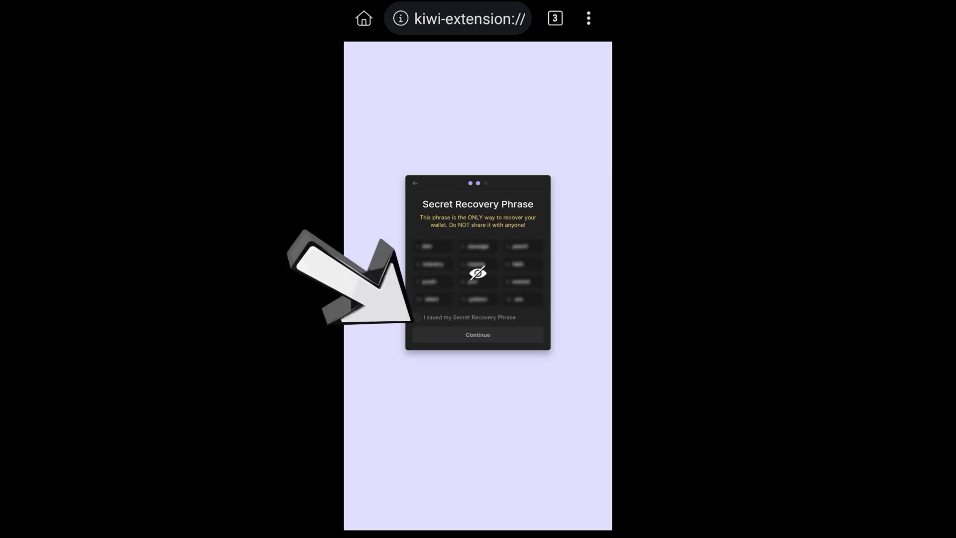
left_click(416, 317)
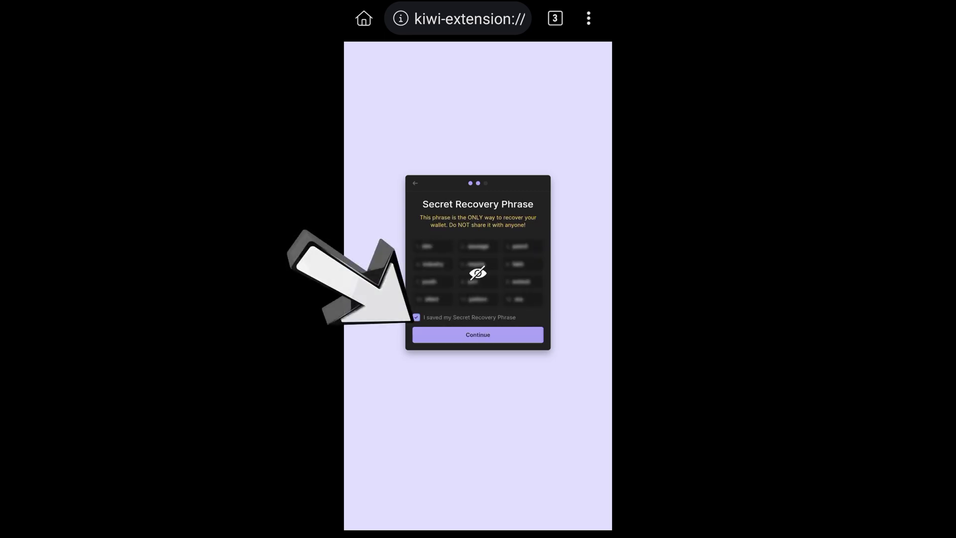
left_click(478, 334)
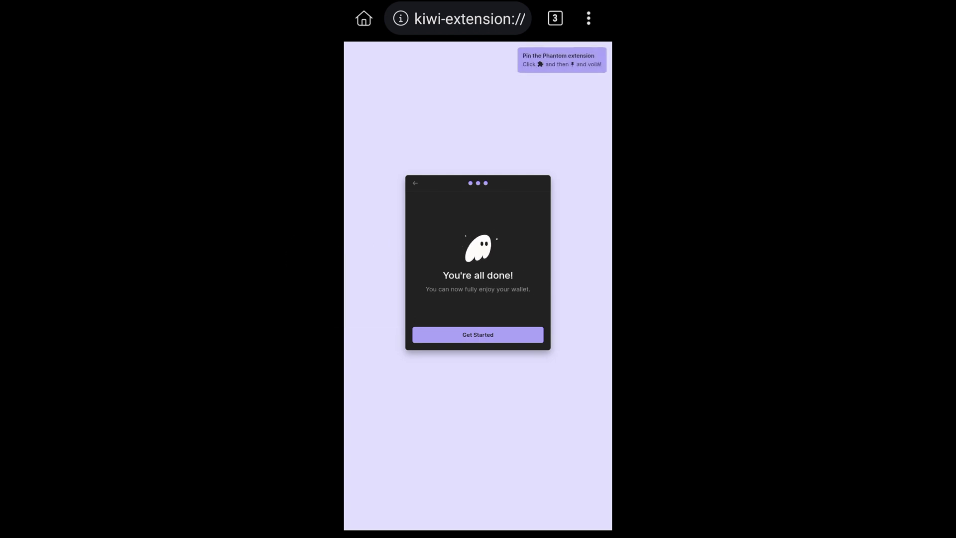
- Close the setup tab, search Phantom's token list for 'Bnb', then clear the search
left_click(478, 335)
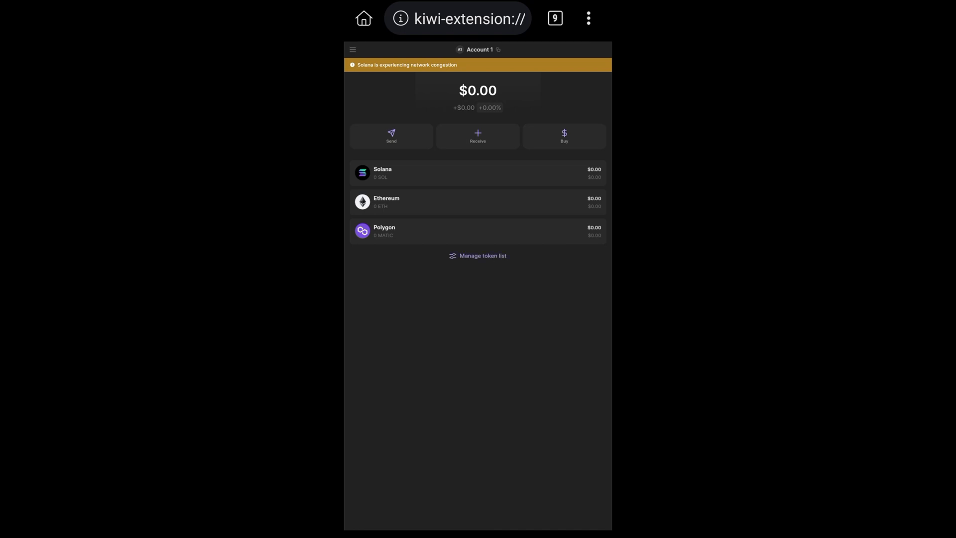
left_click(482, 255)
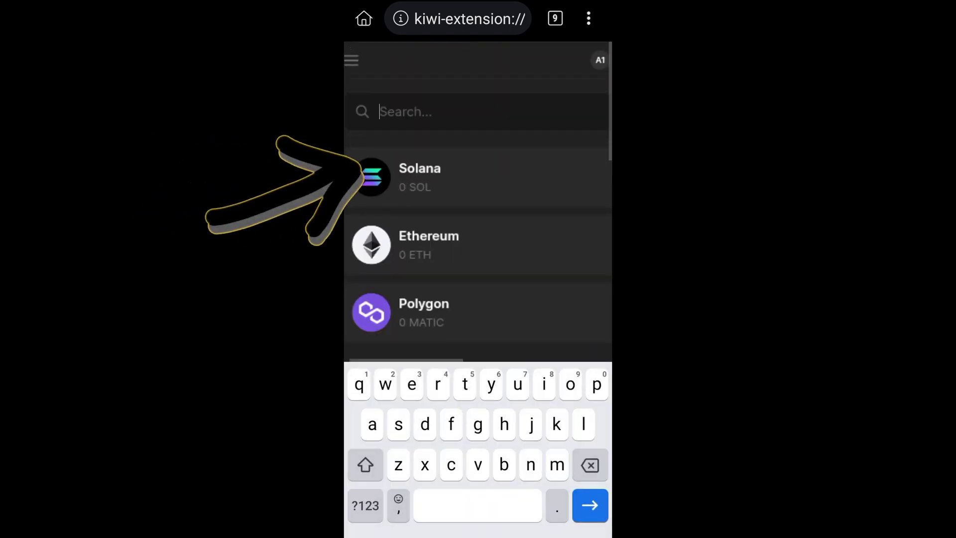
type("Bnb")
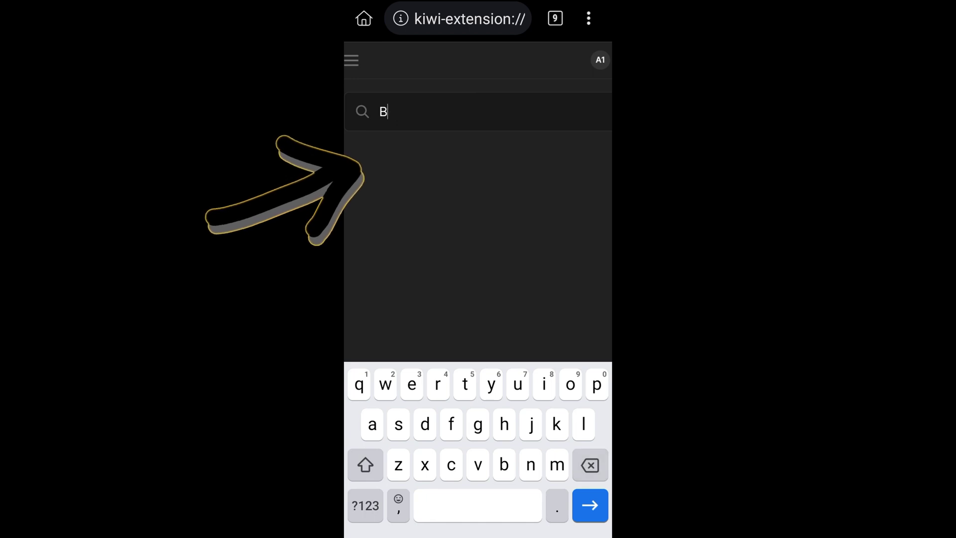
key("BackSpace")
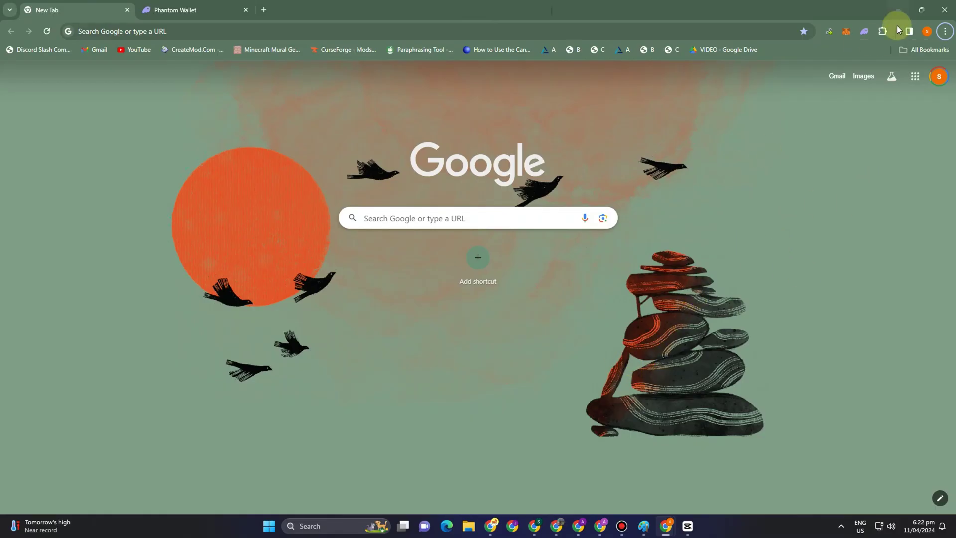
- Enable the Solana and Polygon tokens in the Phantom popup's token list manager
left_click(865, 33)
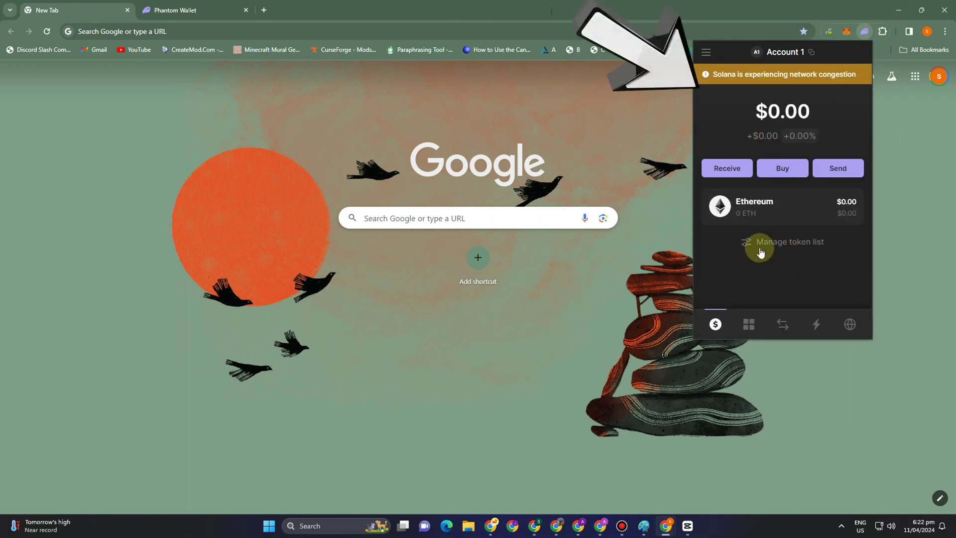
left_click(779, 244)
left_click(850, 126)
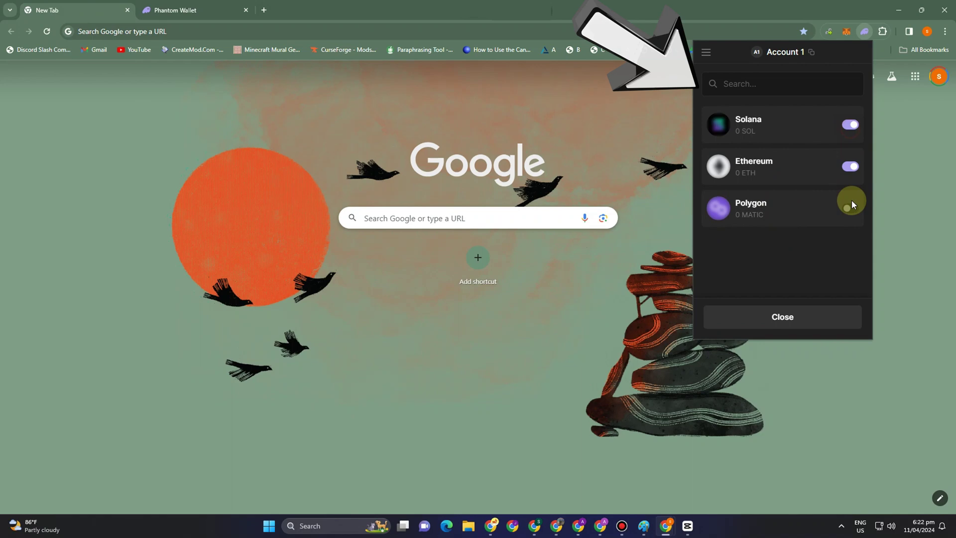
left_click(772, 89)
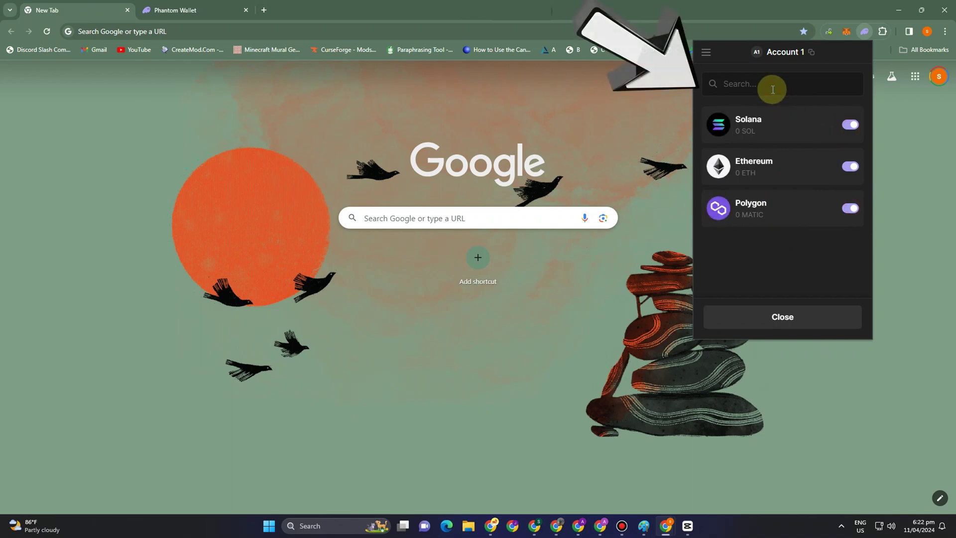
- Try the token list search with 'r' and 'q', then close back to wallet home
type("r")
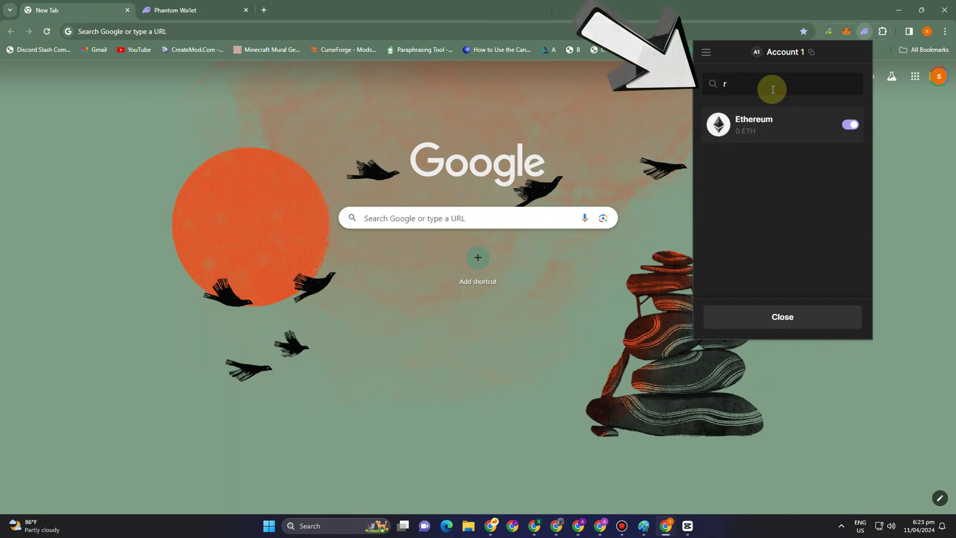
key("BackSpace")
type("q")
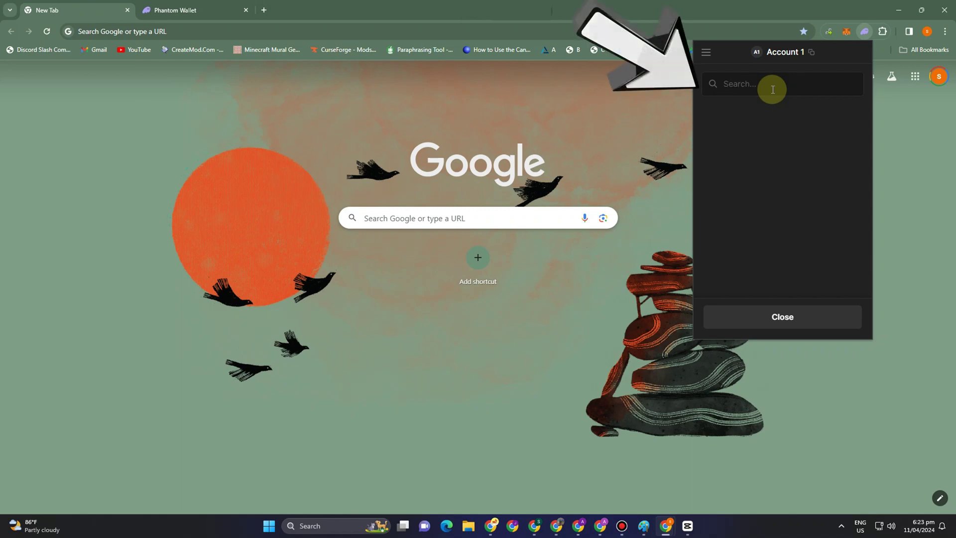
left_click(789, 316)
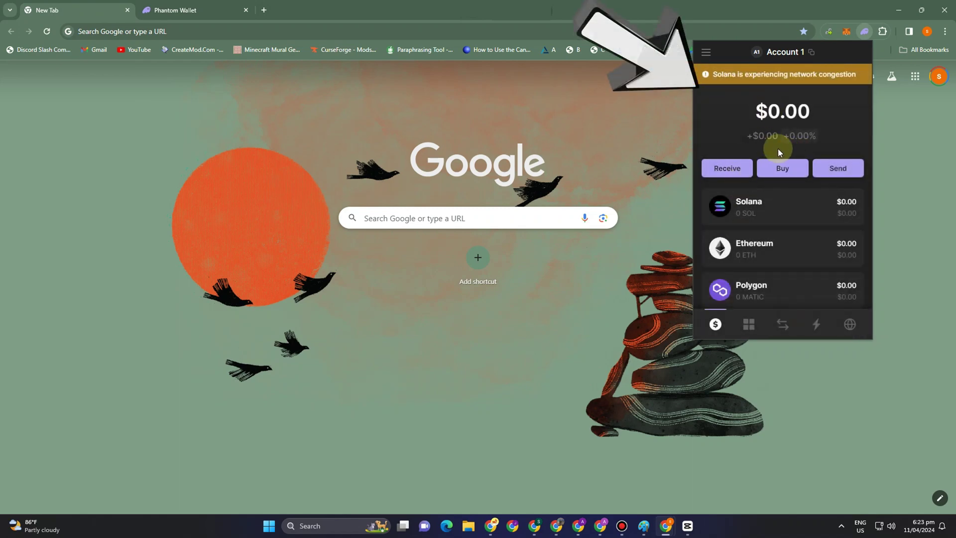
- Open the Send token picker, search 'a', and close it
left_click(836, 170)
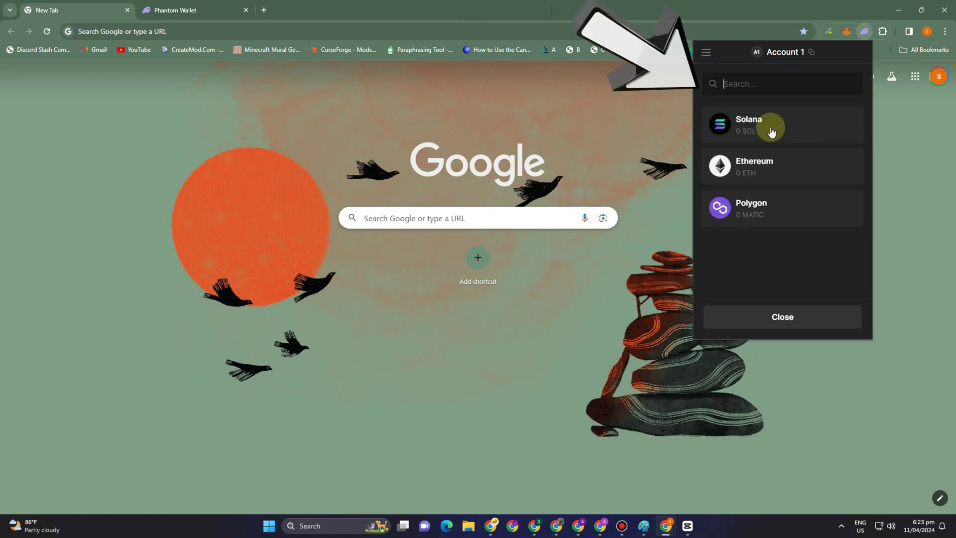
type("a")
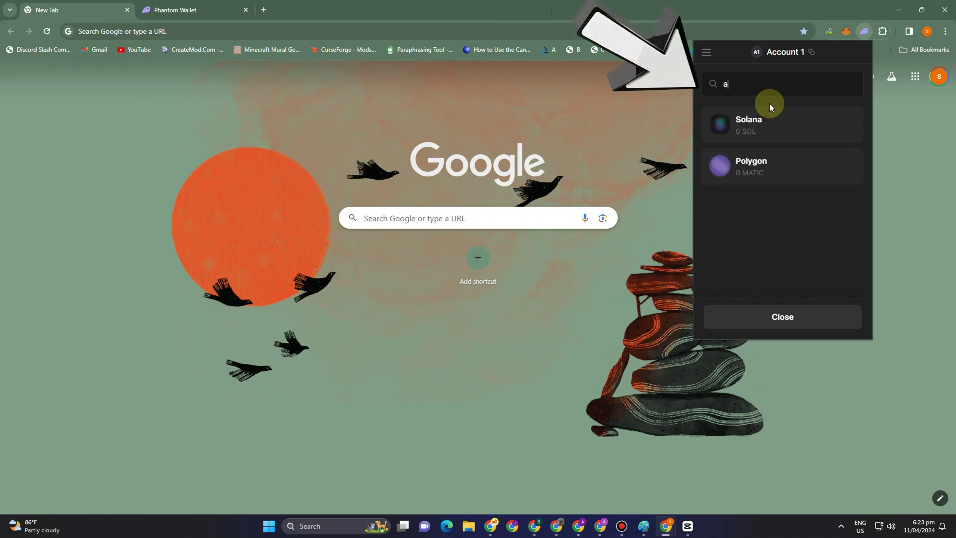
left_click(799, 321)
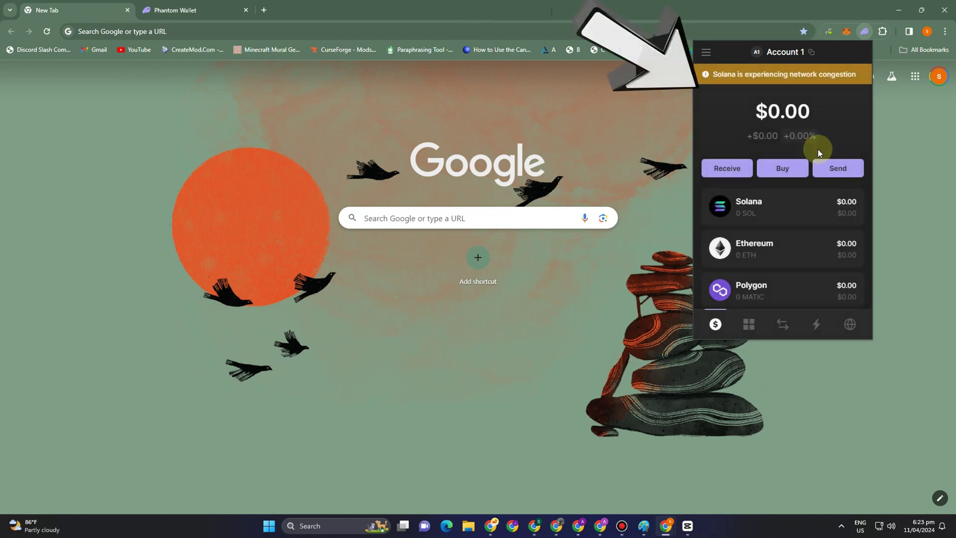
- Open Phantom's Receive token list and scroll down to BOOK OF MEME
left_click(737, 171)
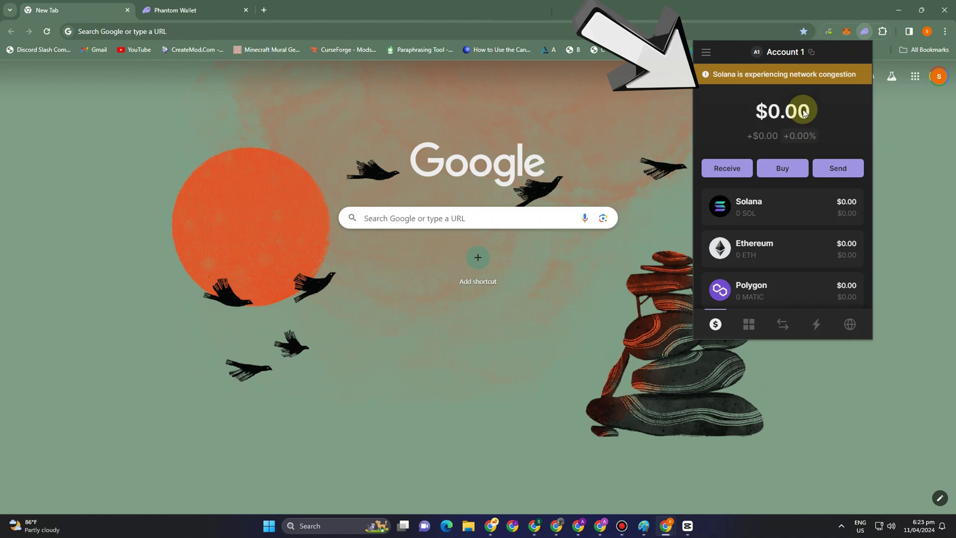
scroll(789, 186, "down", 2)
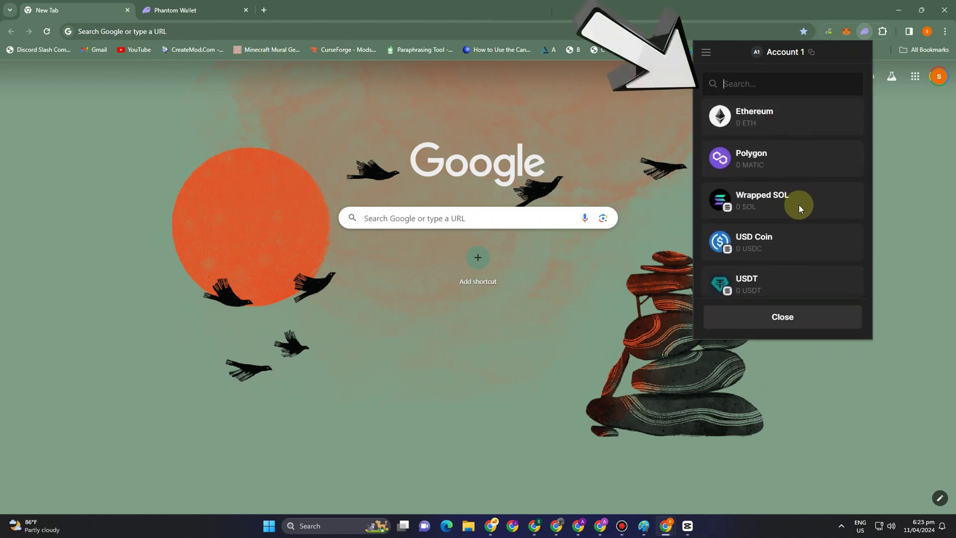
scroll(799, 205, "down", 3)
scroll(797, 214, "down", 2)
scroll(795, 223, "down", 3)
scroll(795, 235, "down", 3)
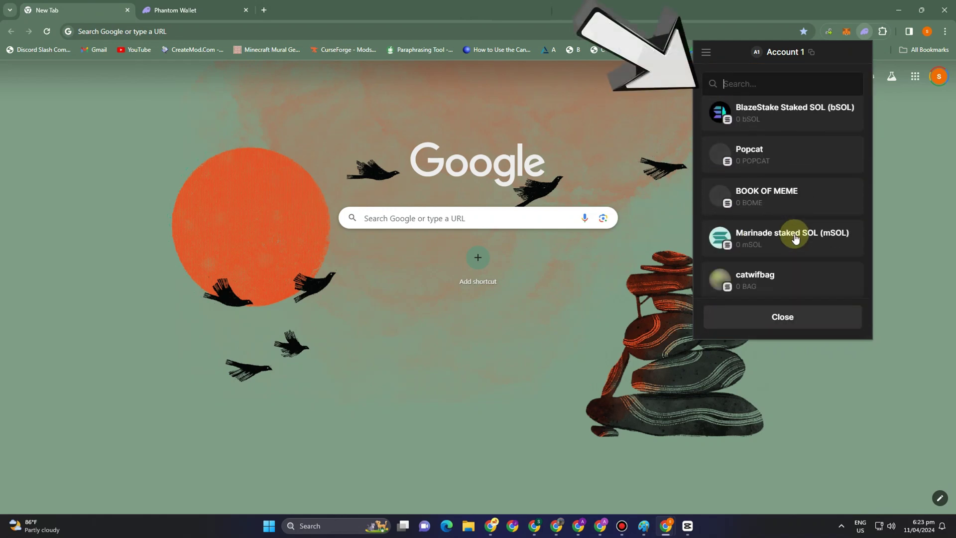
scroll(795, 235, "down", 3)
scroll(795, 236, "down", 1)
scroll(795, 236, "down", 1)
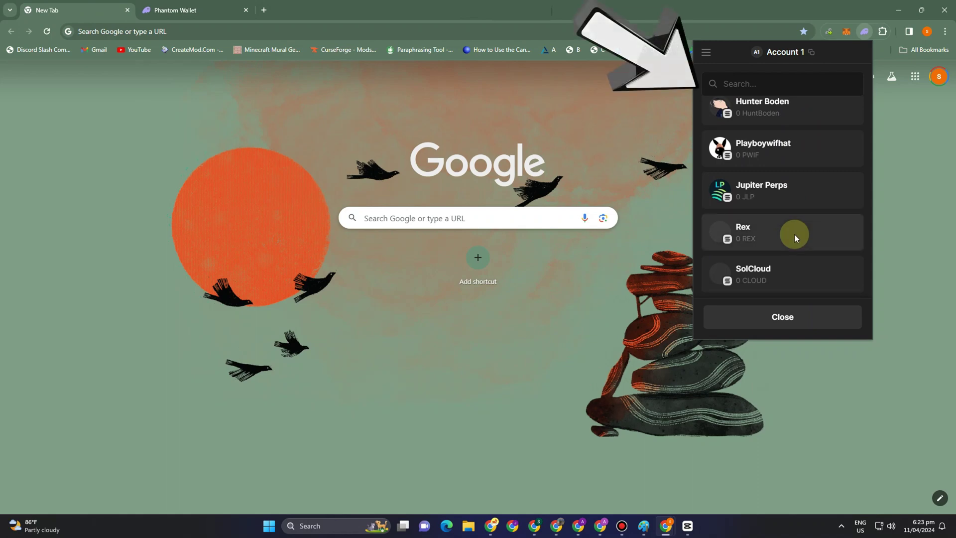
scroll(793, 234, "up", 3)
scroll(804, 238, "up", 1)
scroll(805, 238, "up", 3)
scroll(805, 238, "up", 5)
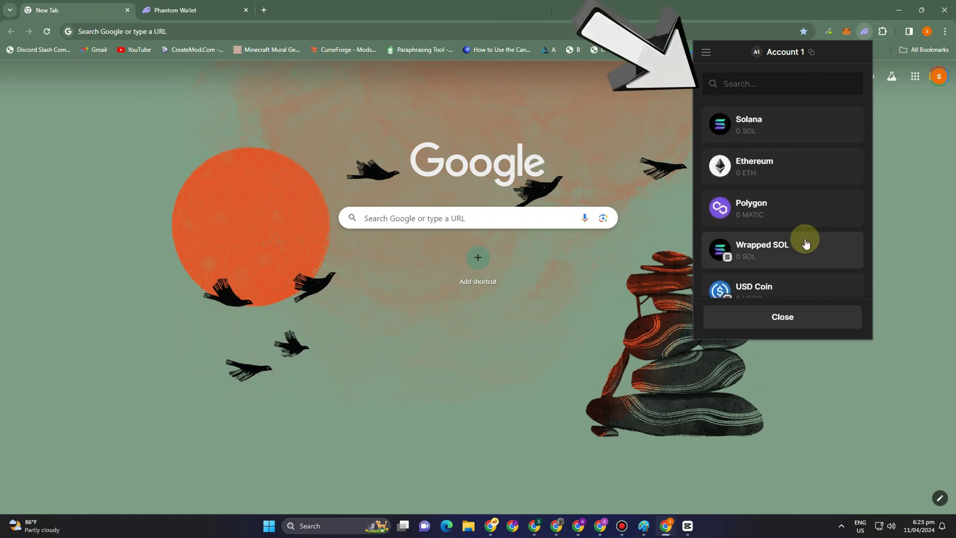
scroll(802, 244, "down", 4)
scroll(783, 258, "down", 2)
scroll(779, 229, "down", 4)
scroll(778, 235, "down", 1)
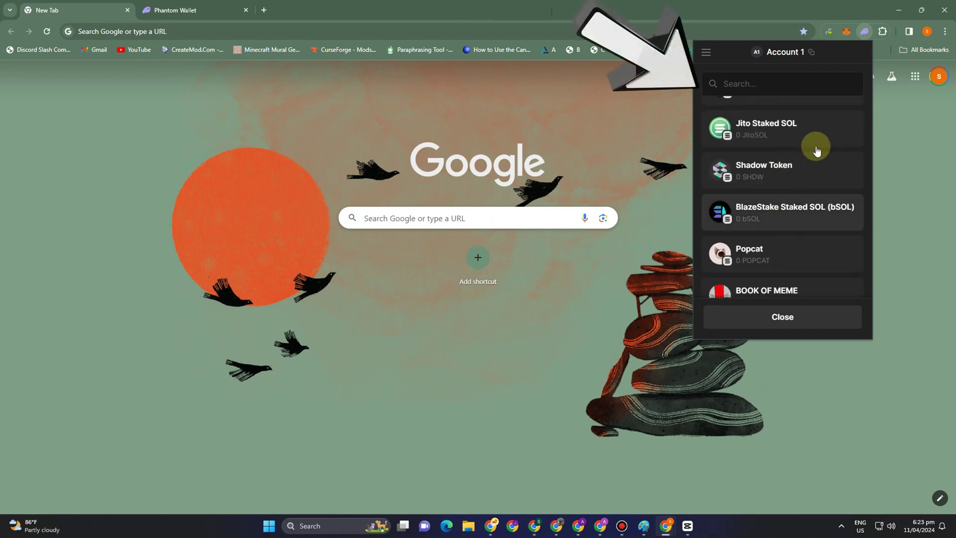
scroll(791, 207, "down", 2)
- Show the BOME receive QR code, return home, then reopen it from Receive
left_click(779, 192)
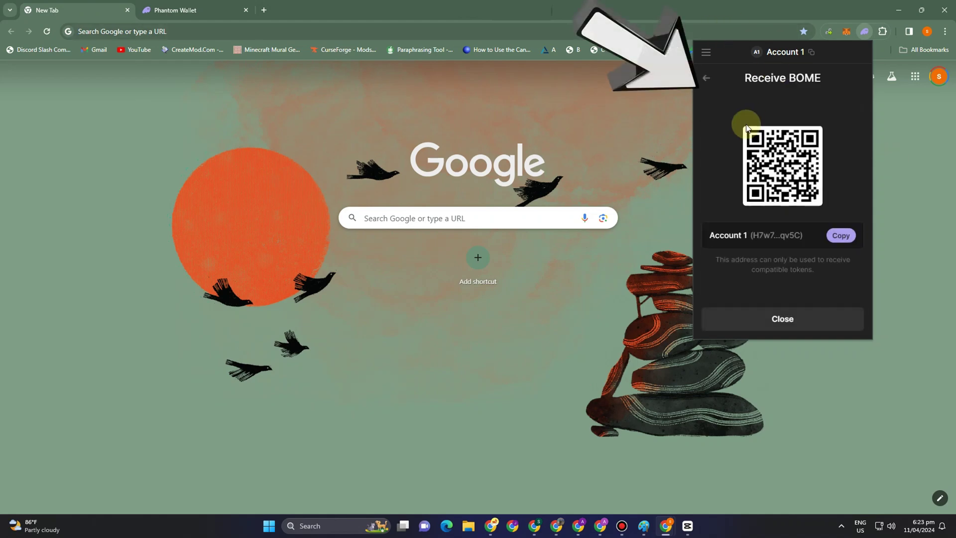
left_click(706, 78)
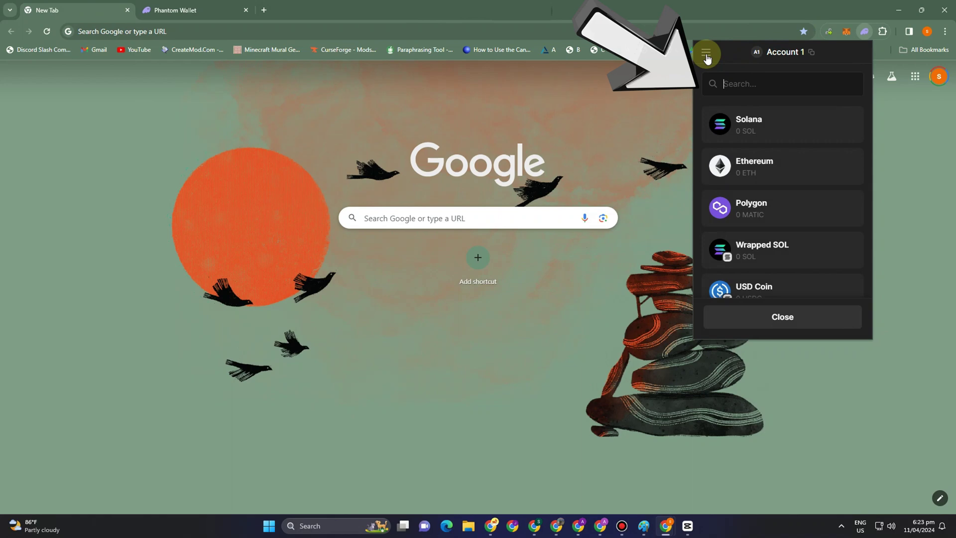
left_click(795, 317)
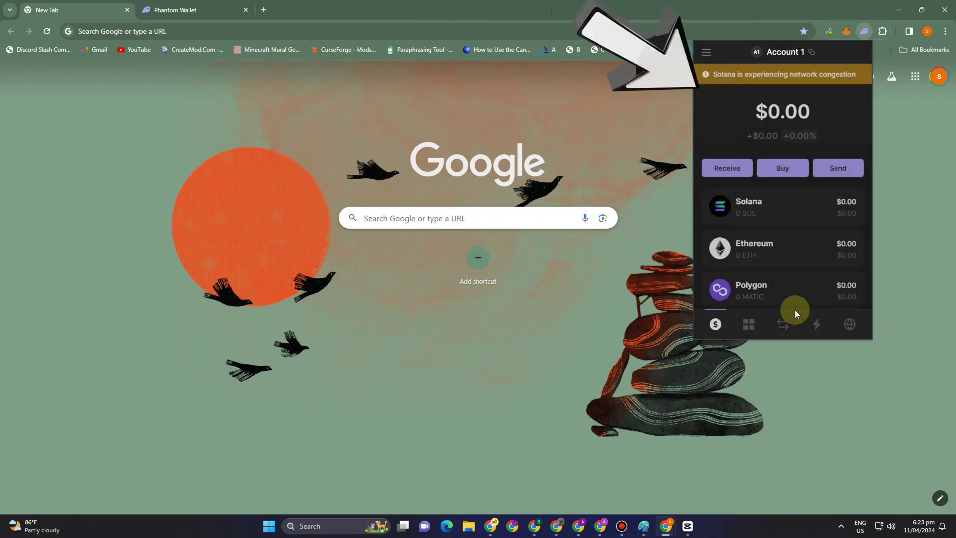
left_click(726, 165)
scroll(791, 207, "down", 5)
left_click(776, 196)
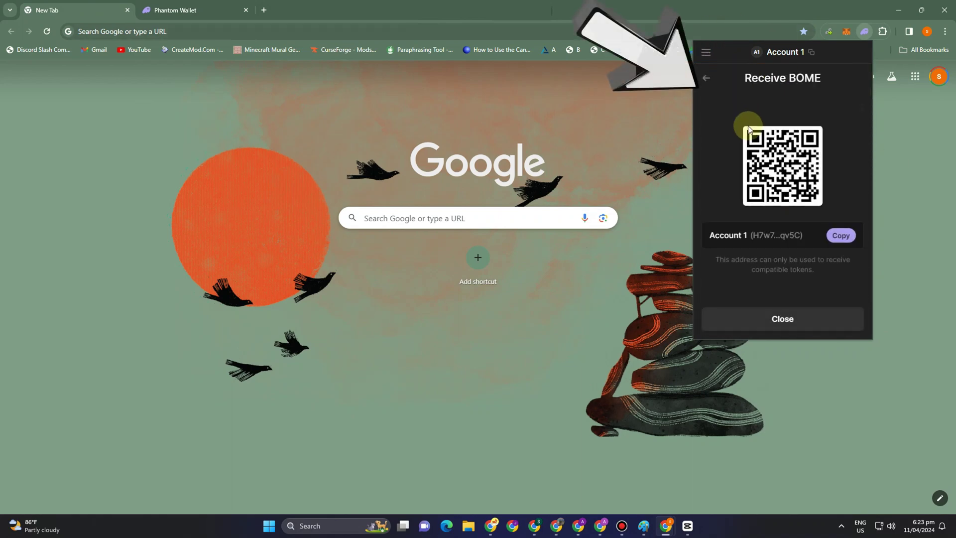